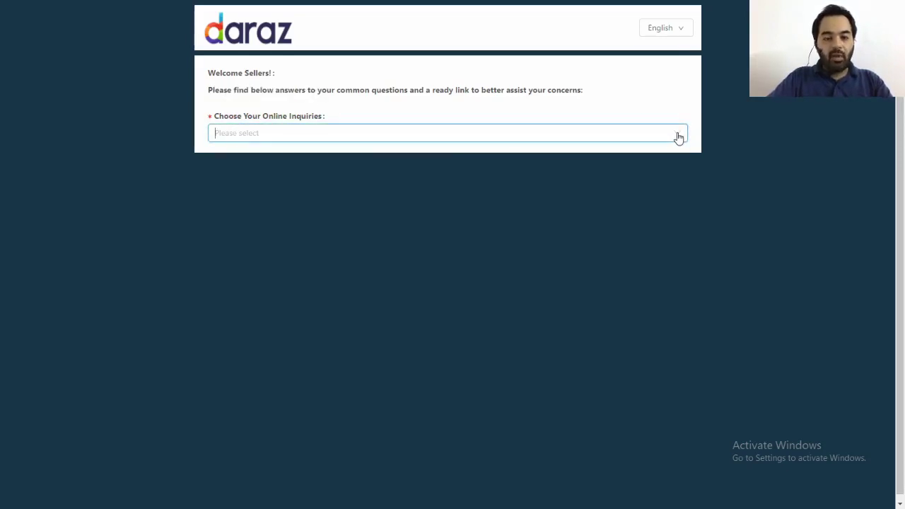
# Choose Claim Return & Reject as the online inquiry type
pyautogui.click(677, 136)
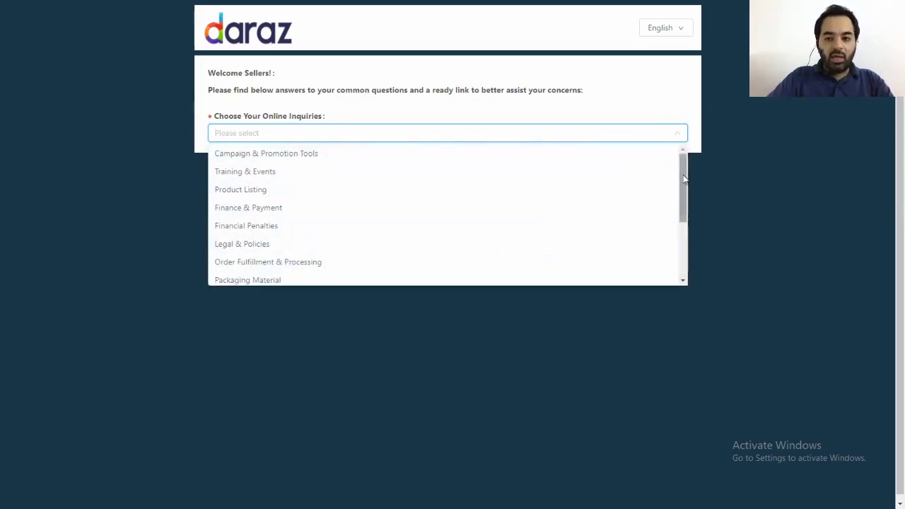
pyautogui.scroll(-3, 653, 254)
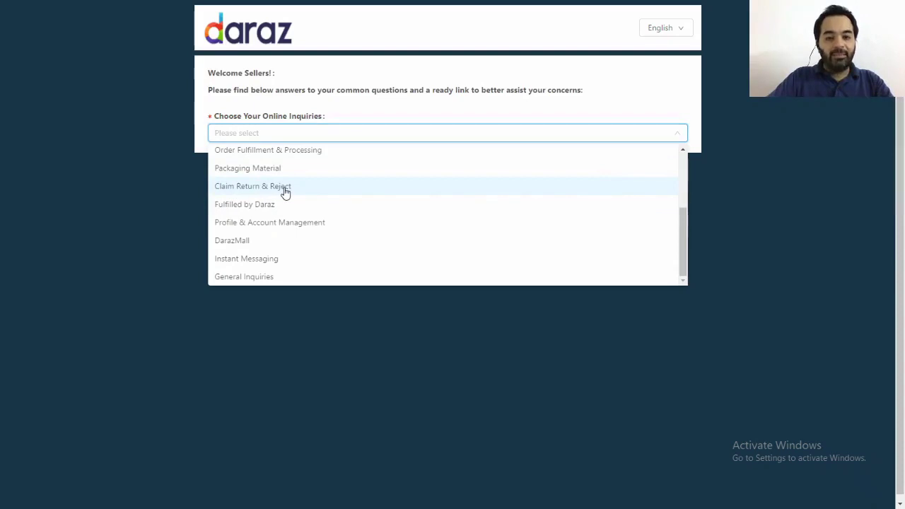
pyautogui.click(286, 192)
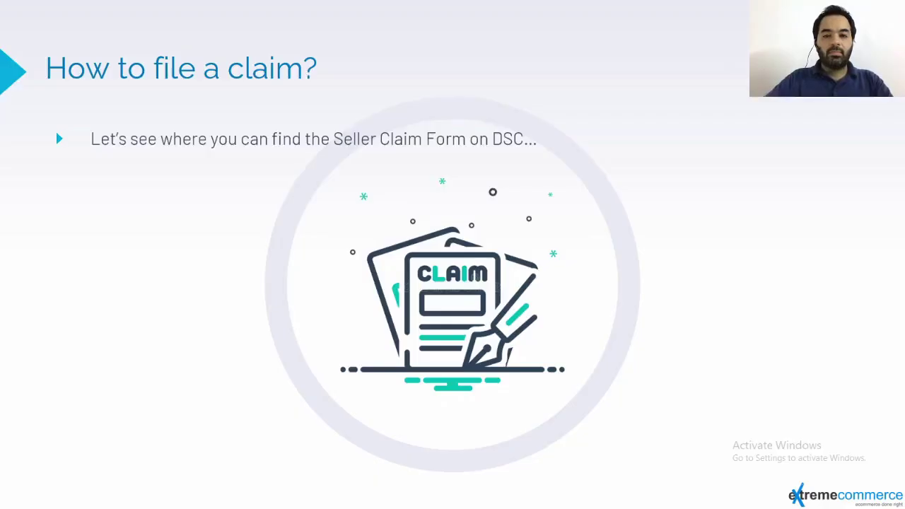
pyautogui.press('Right')
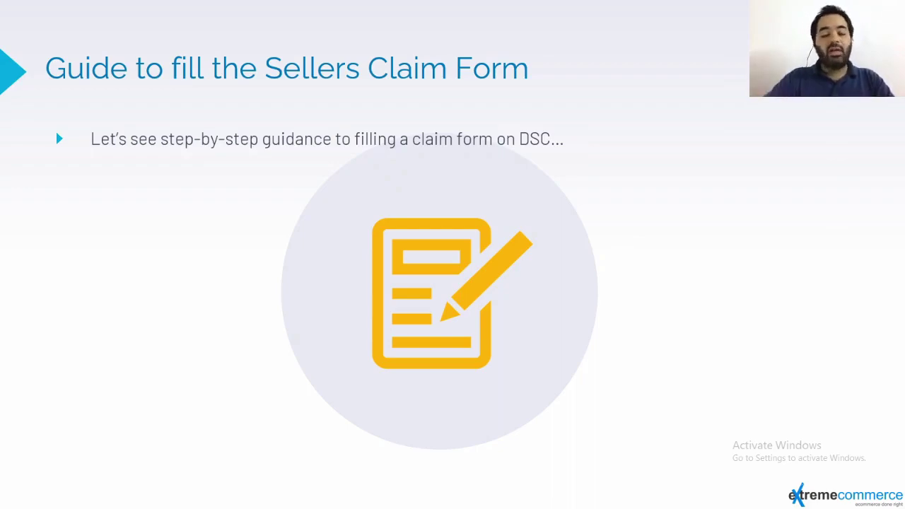
# Switch back to the Daraz seller form, choose Returned Item Damaged as the claim reason, and answer No to reveal the claim form
pyautogui.hotkey('alt', 'Tab')
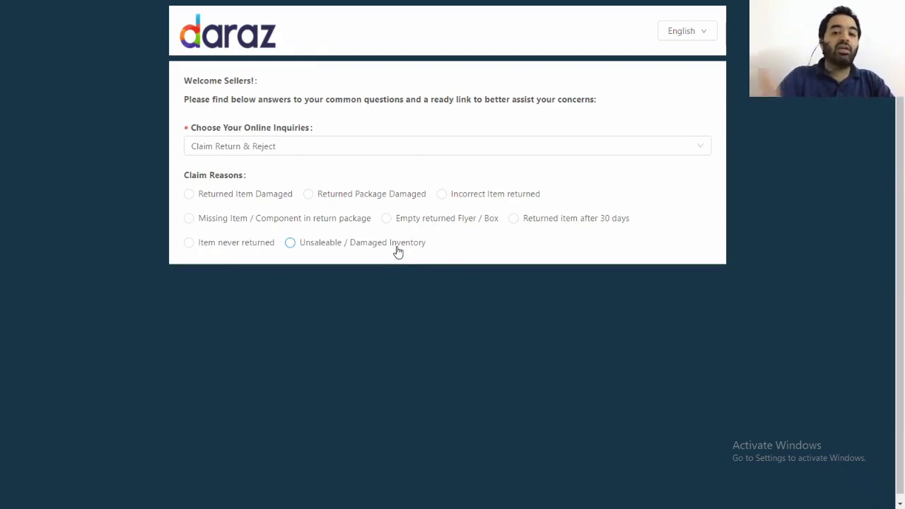
pyautogui.click(190, 195)
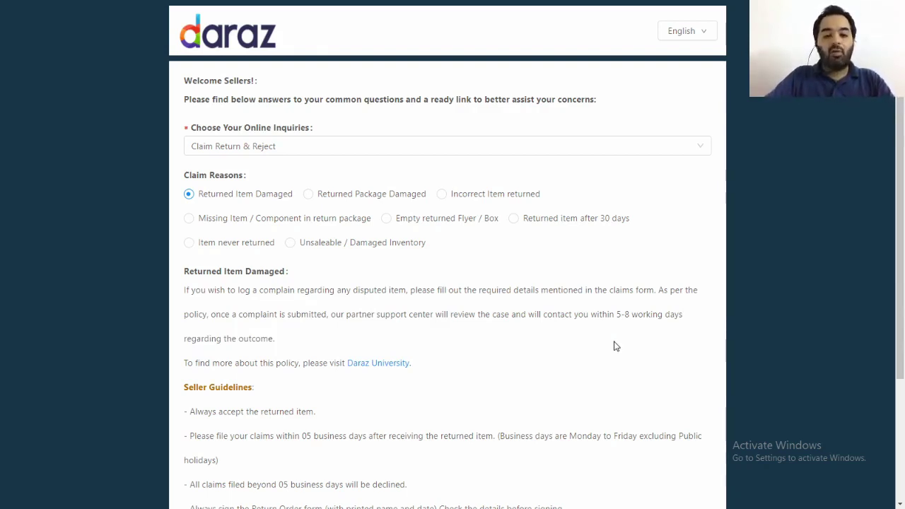
pyautogui.scroll(-3, 614, 348)
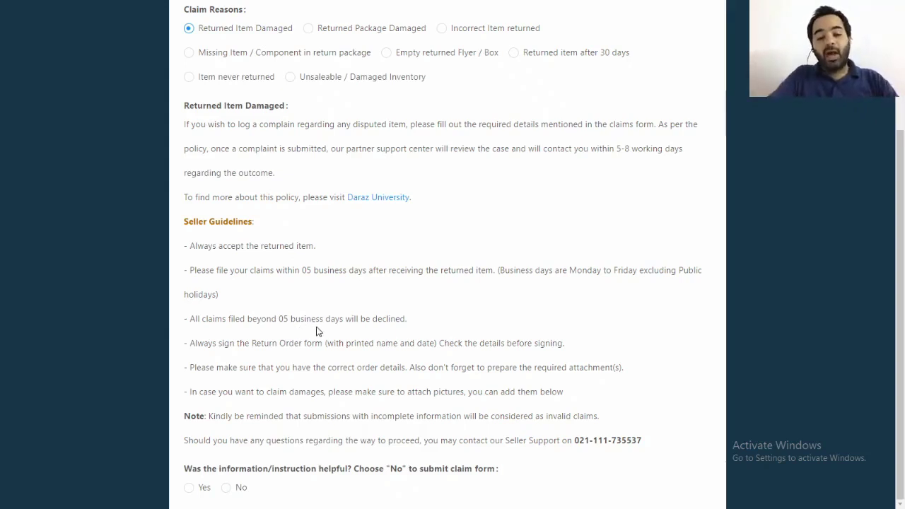
pyautogui.click(227, 488)
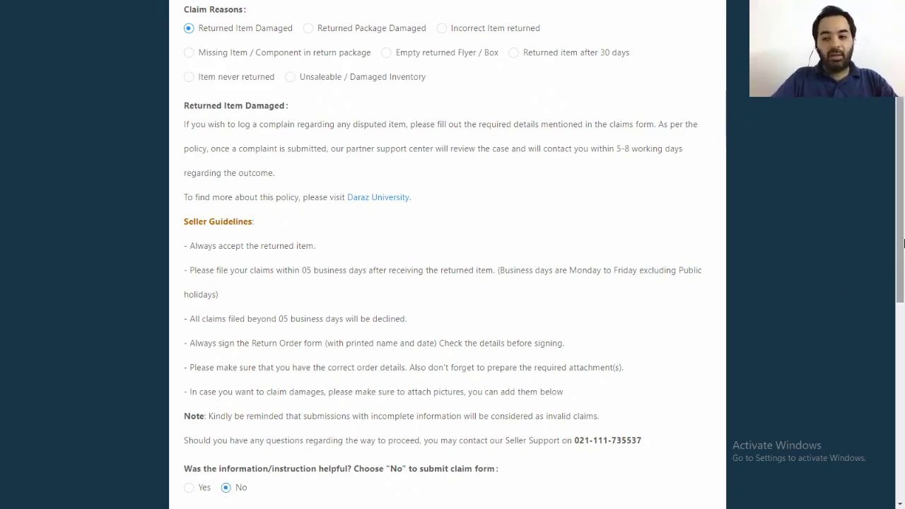
# Fill in the order number and enter TV as the Seller SKU in the claim form
pyautogui.moveTo(903, 247); pyautogui.dragTo(903, 412)
pyautogui.click(319, 150)
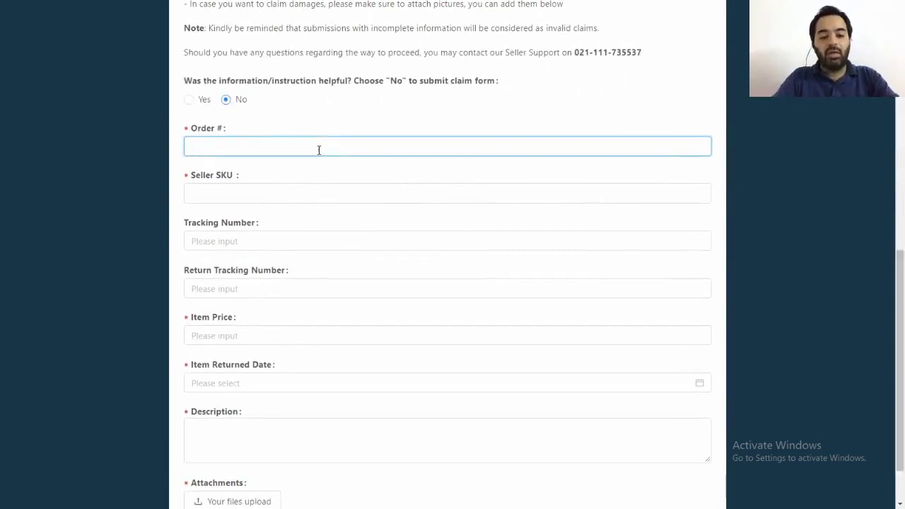
pyautogui.write('12345')
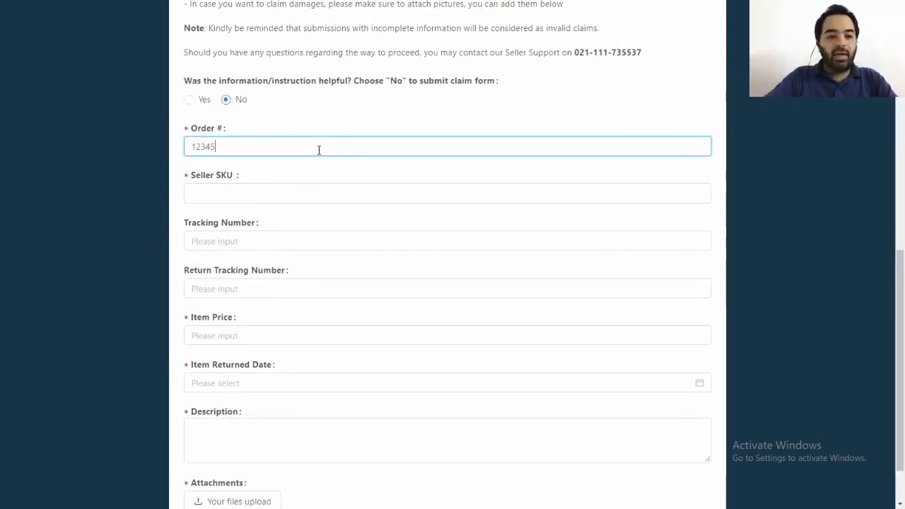
pyautogui.click(327, 193)
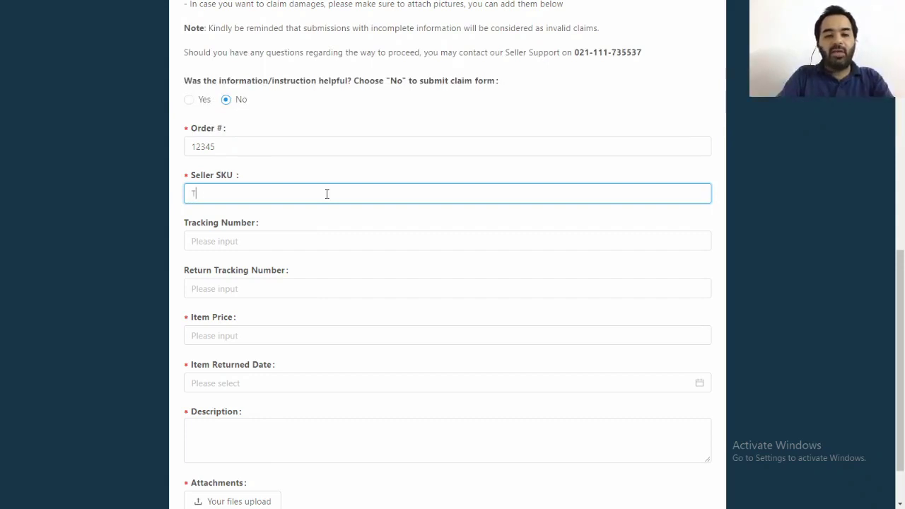
# Fill in the shipment's tracking number and the return tracking number
pyautogui.click(334, 240)
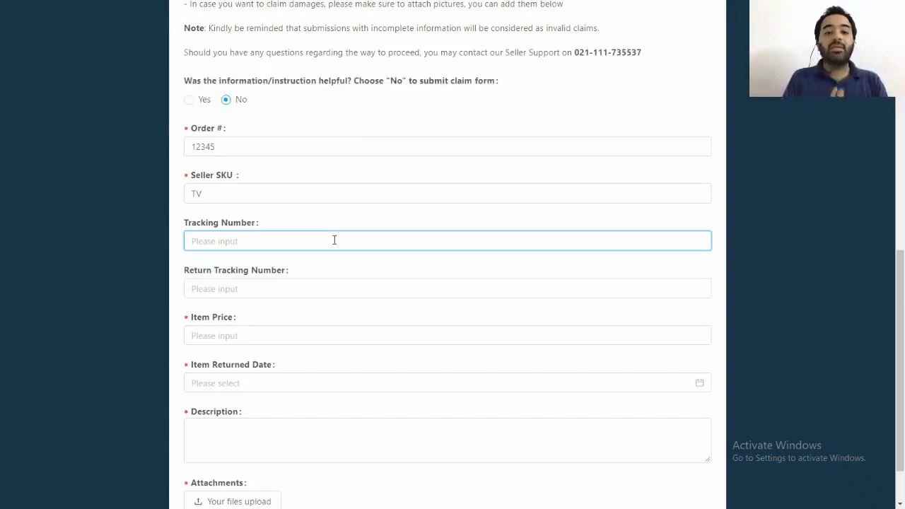
pyautogui.click(330, 289)
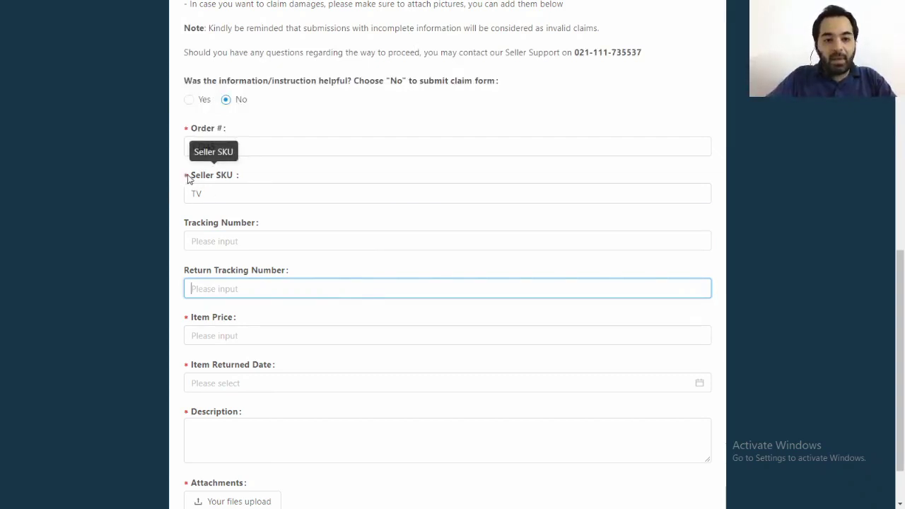
pyautogui.click(238, 241)
pyautogui.write('123')
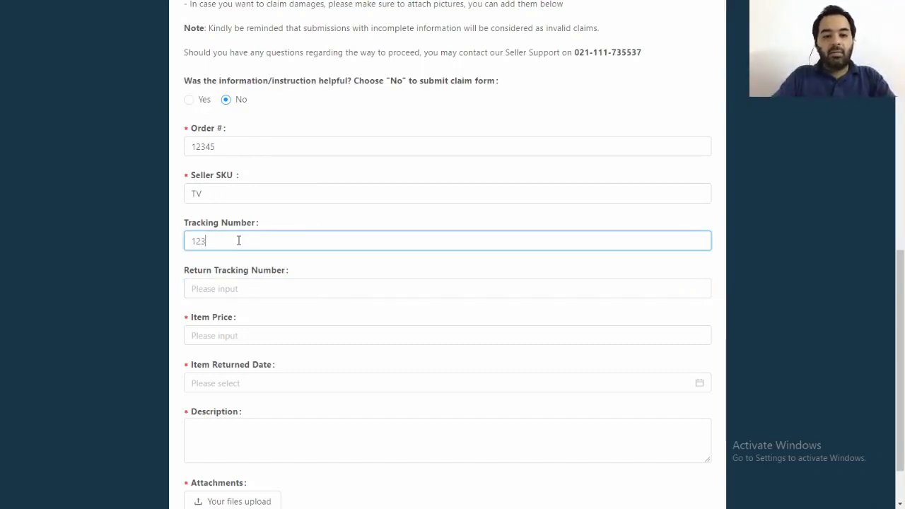
pyautogui.press('Tab')
pyautogui.write('123')
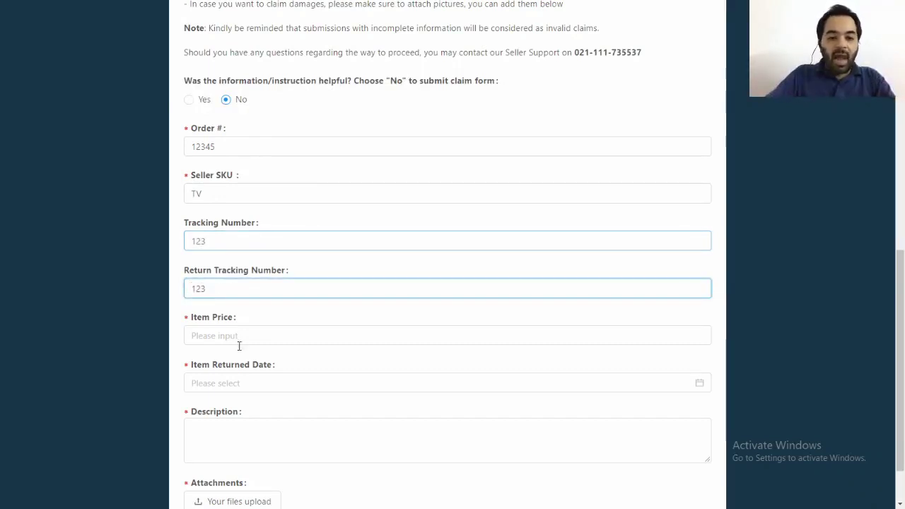
# Enter 42000 as the item price and set the item returned date to 2020-08-13
pyautogui.click(262, 336)
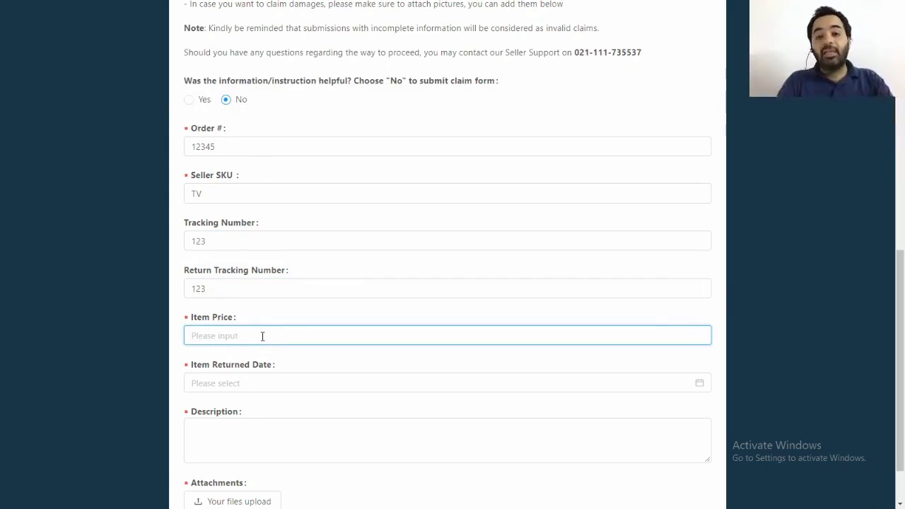
pyautogui.write('42')
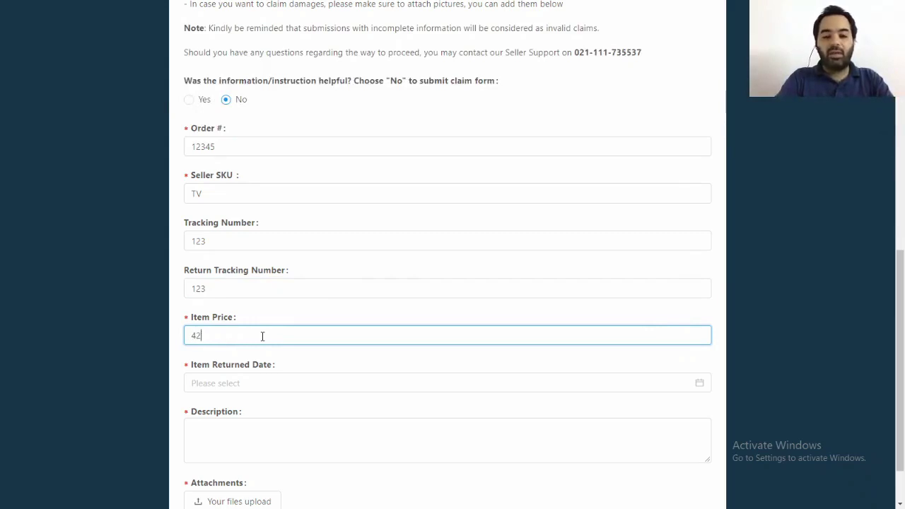
pyautogui.write('000')
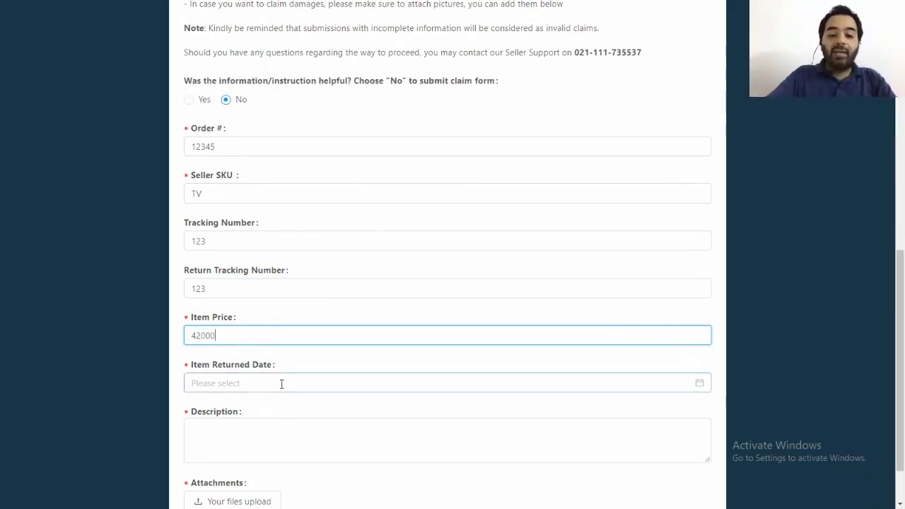
pyautogui.click(281, 382)
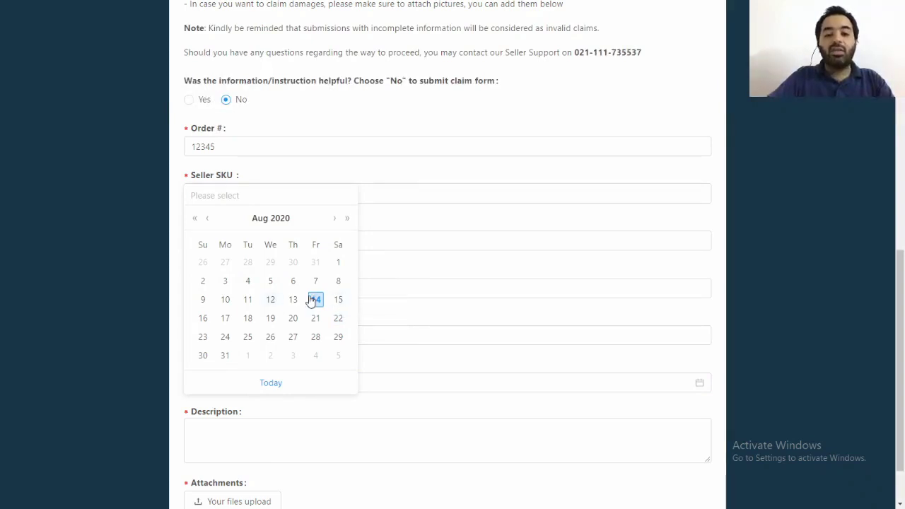
pyautogui.click(346, 300)
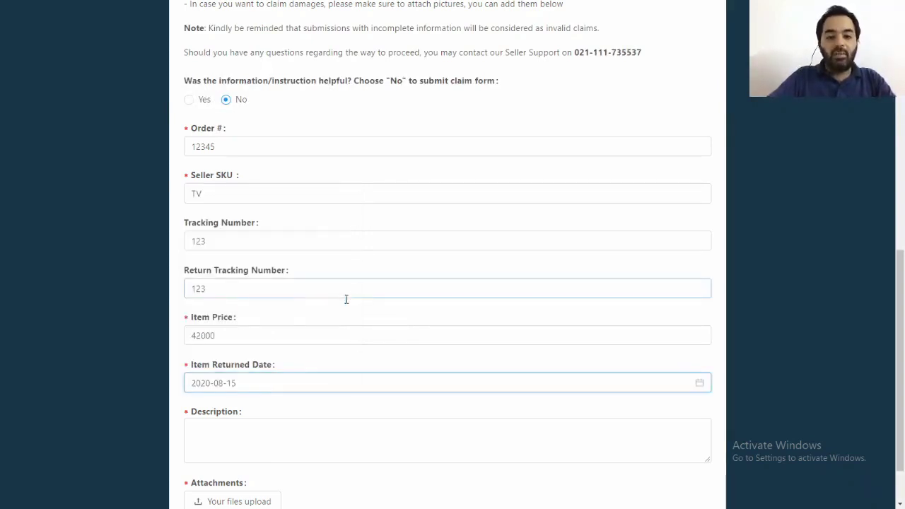
pyautogui.click(285, 374)
pyautogui.click(292, 305)
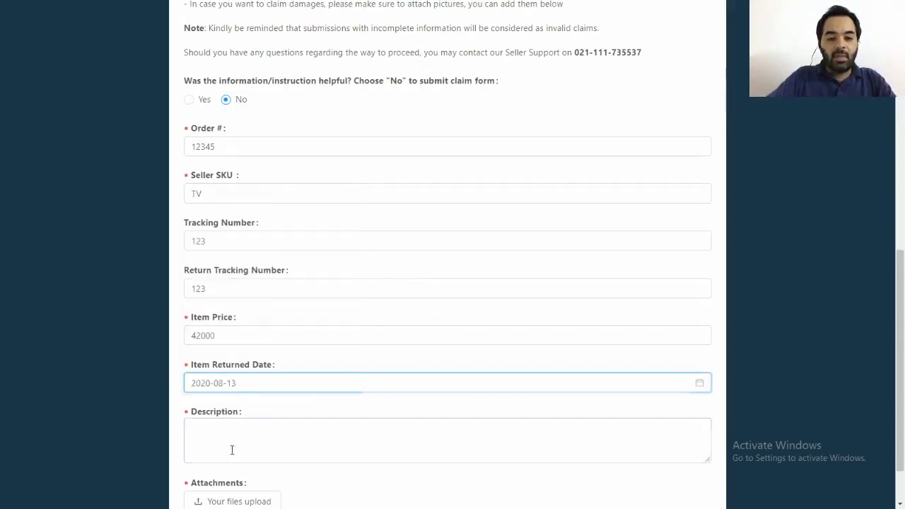
# Describe the claim as "The product is damaged from the bottom. Crack and broken"
pyautogui.click(264, 423)
pyautogui.scroll(1, 416, 398)
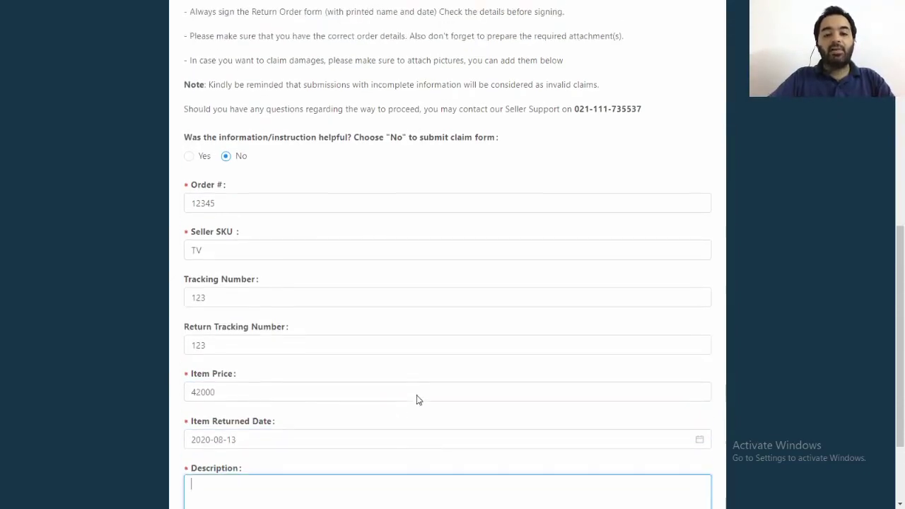
pyautogui.scroll(-2, 416, 399)
pyautogui.scroll(-1, 903, 362)
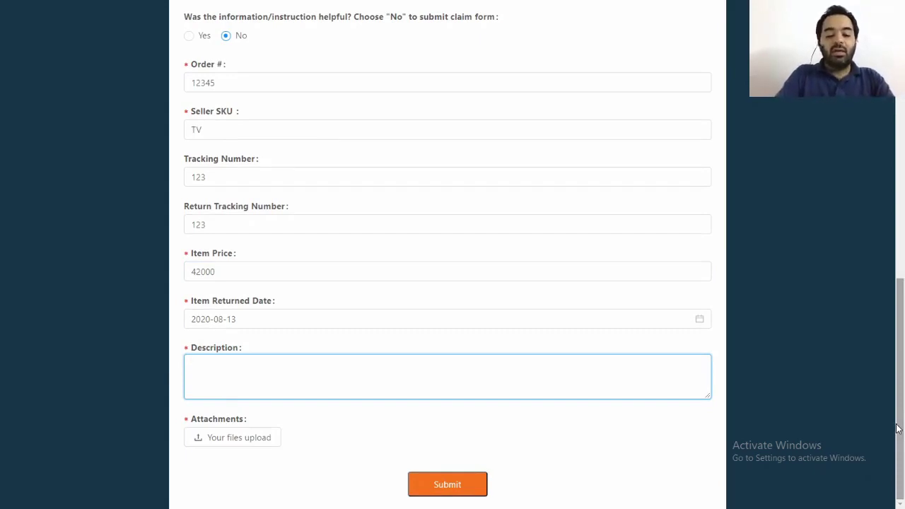
pyautogui.write('The ')
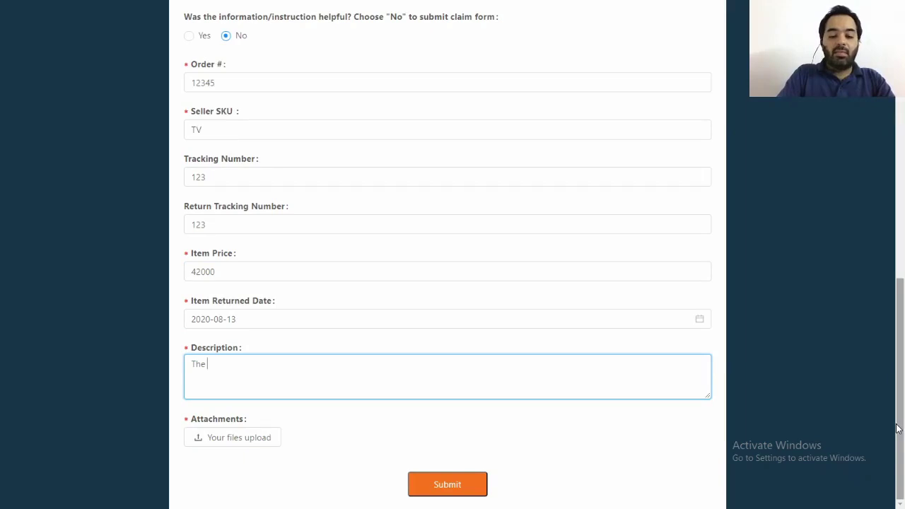
pyautogui.write('product ')
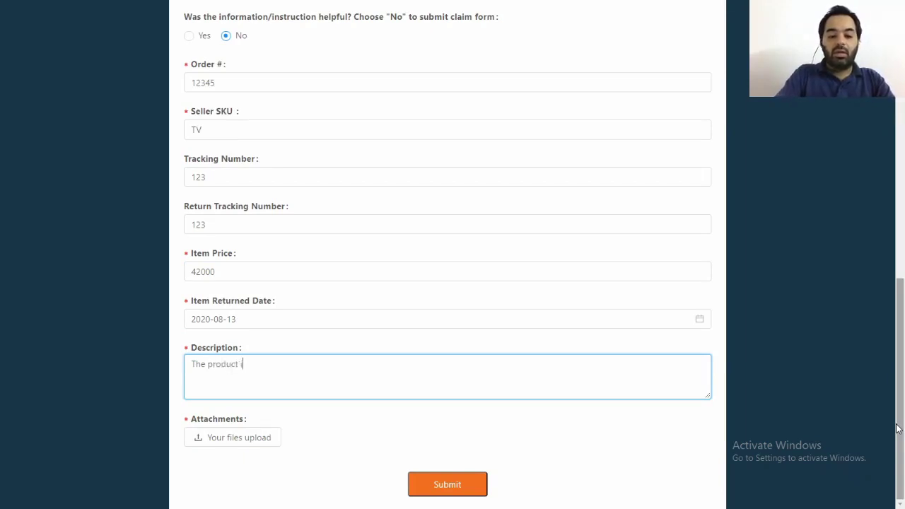
pyautogui.write('is damaged ')
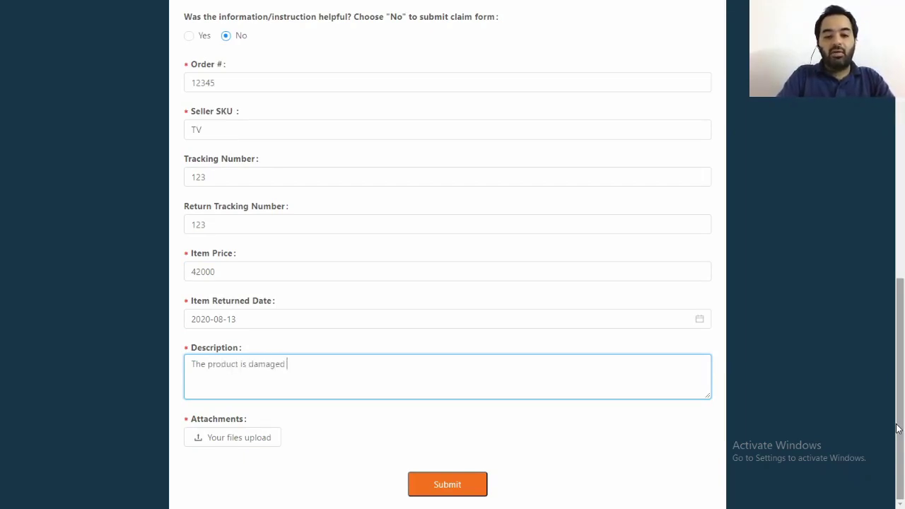
pyautogui.write('frm')
pyautogui.press('BackSpace')
pyautogui.press('BackSpace')
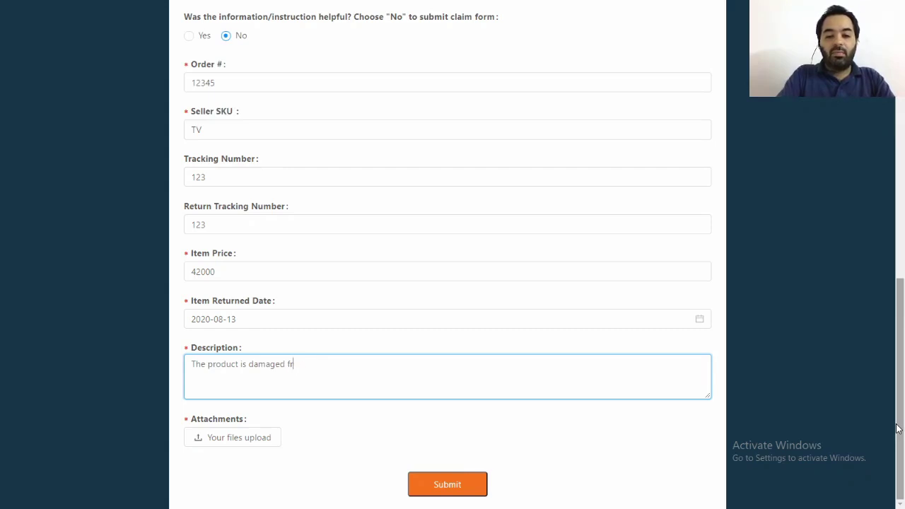
pyautogui.write('om the b')
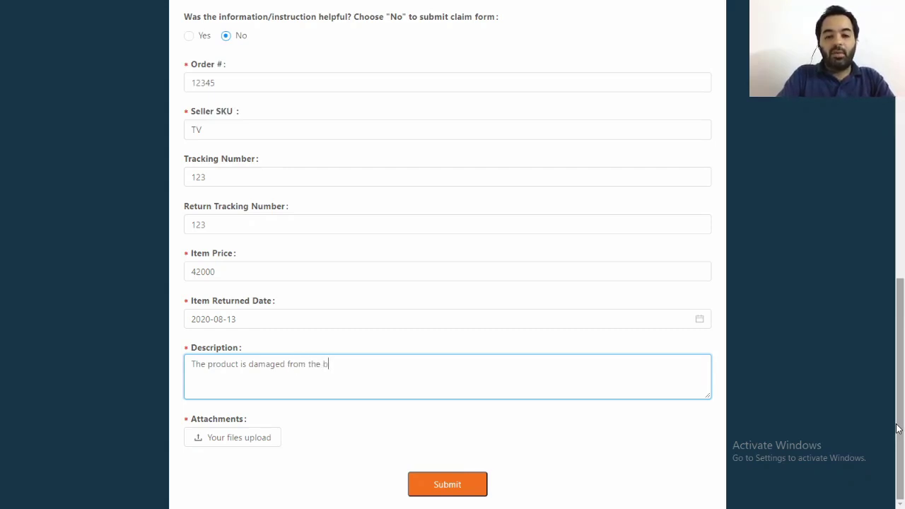
pyautogui.write('ottom ')
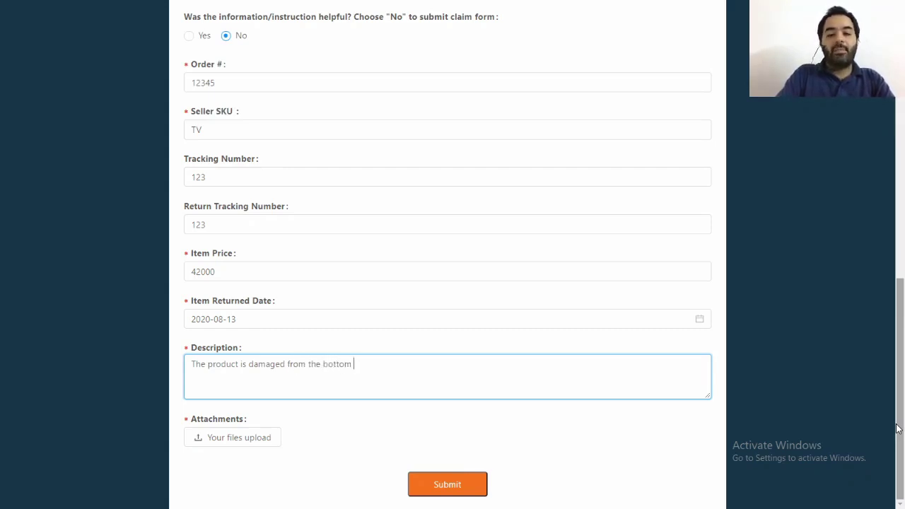
pyautogui.write('. Crack')
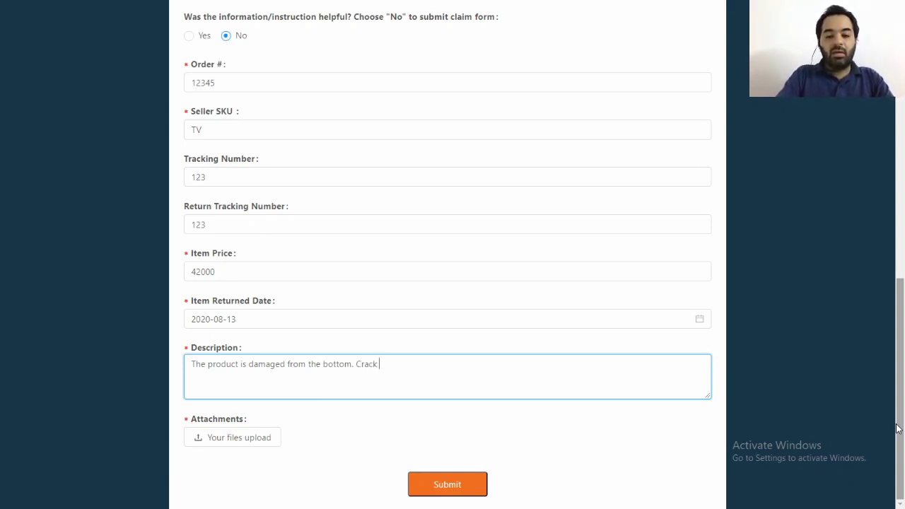
pyautogui.write(' and broken')
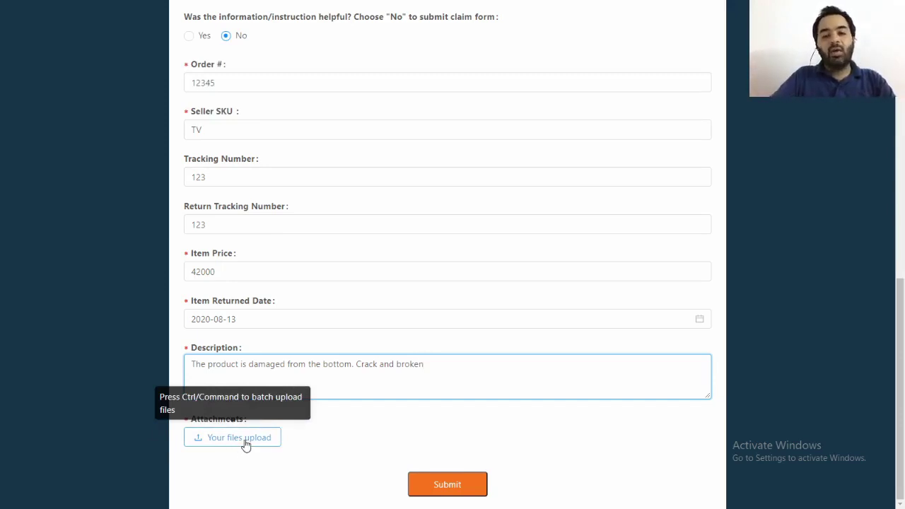
# Attach the picture s6500-back-side_1_1_1_1.jpg and submit the claim form
pyautogui.click(456, 486)
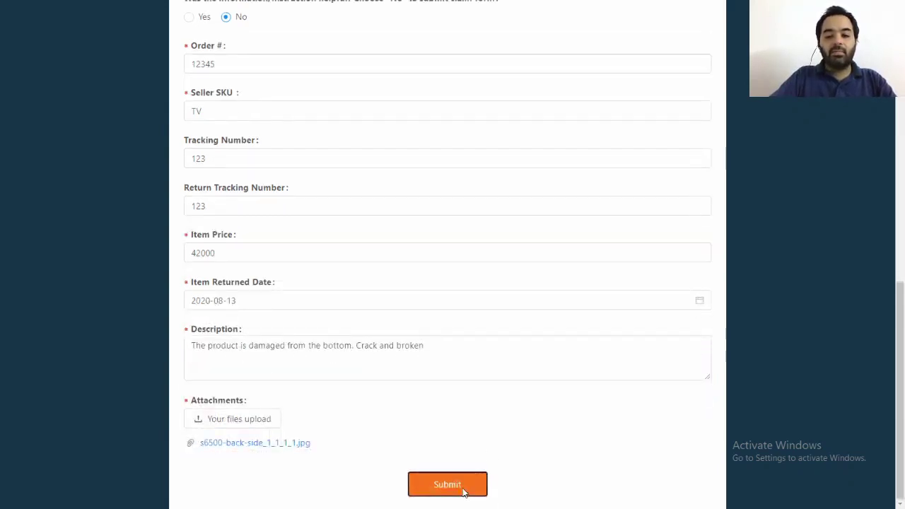
pyautogui.click(459, 485)
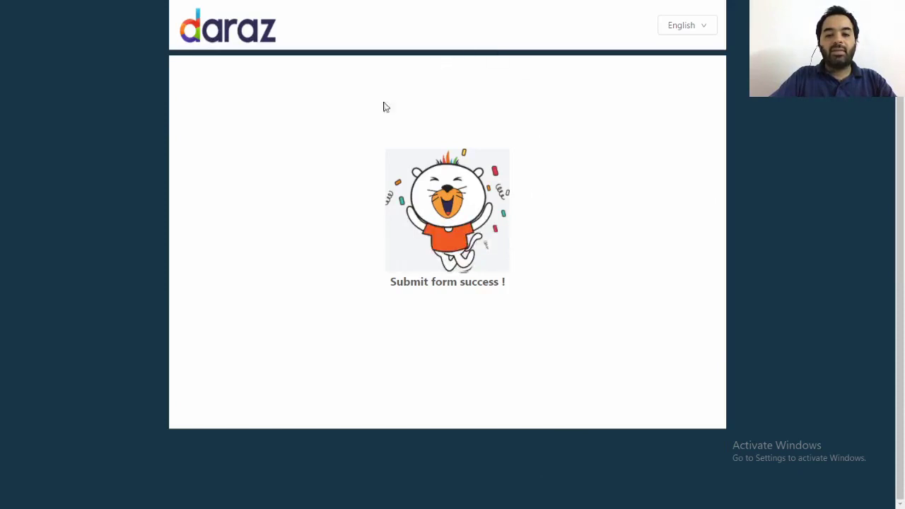